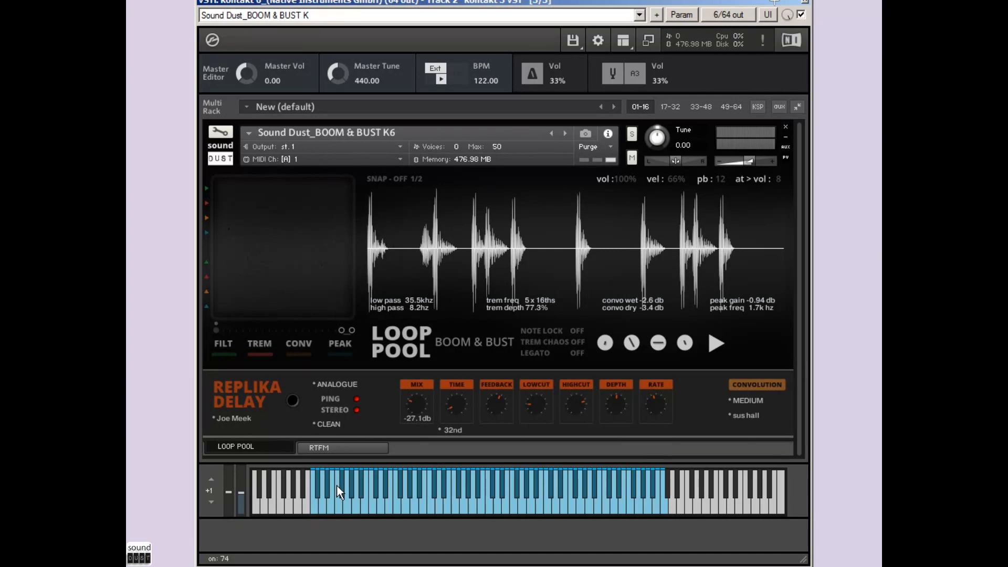
# Step: Try Note Lock on and back off while auditioning loops, and turn Snap on
pyautogui.click(336, 484)
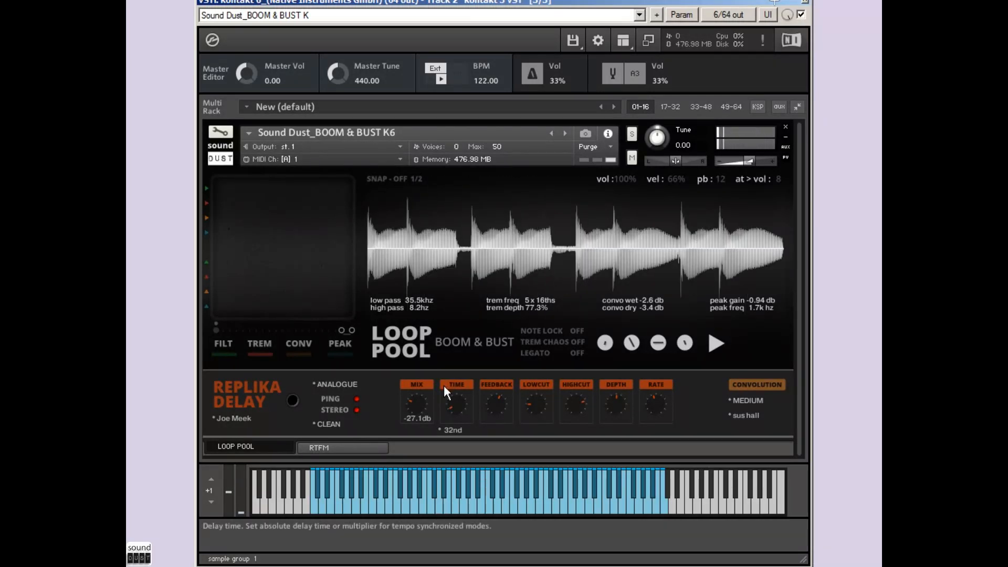
pyautogui.click(580, 331)
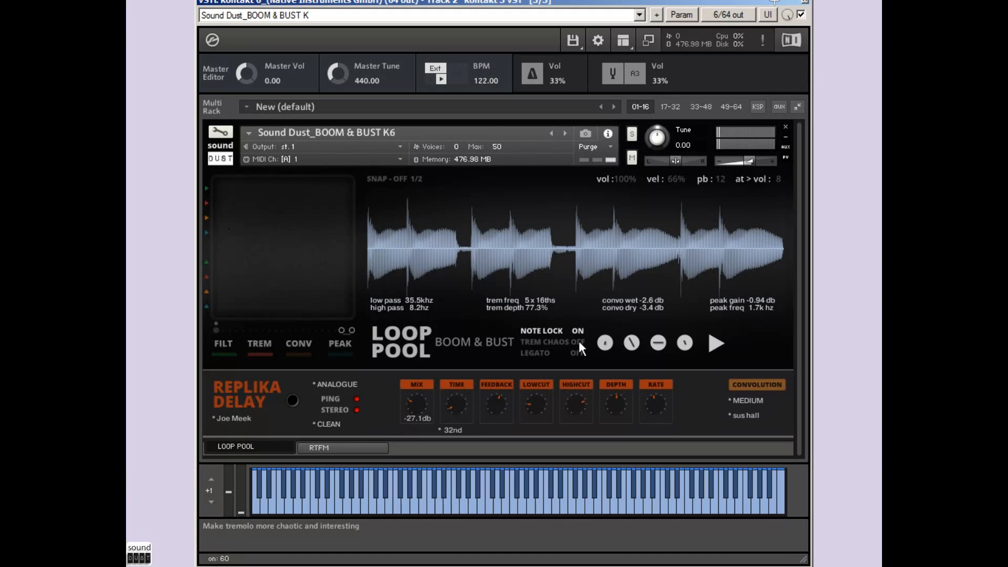
pyautogui.click(577, 335)
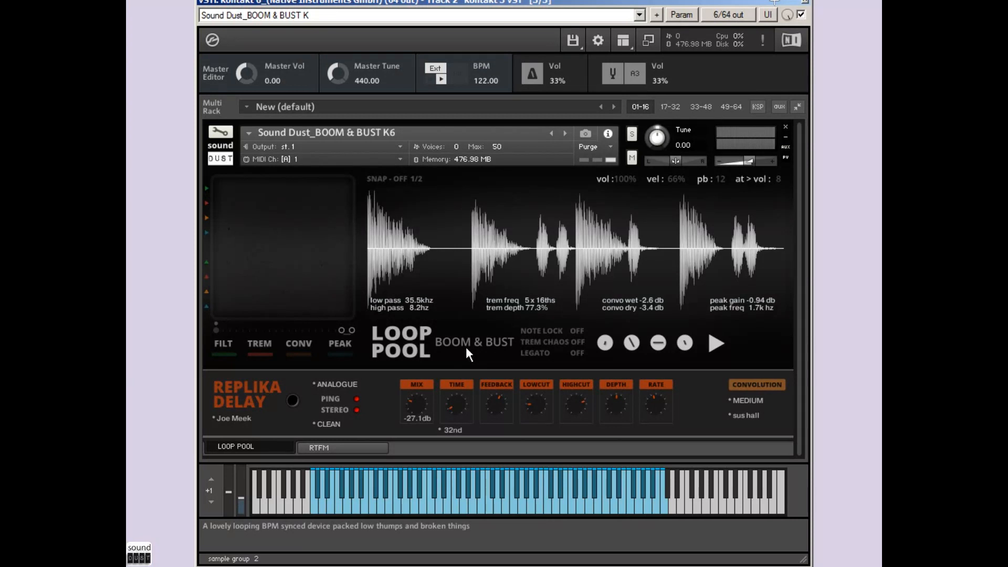
pyautogui.click(376, 178)
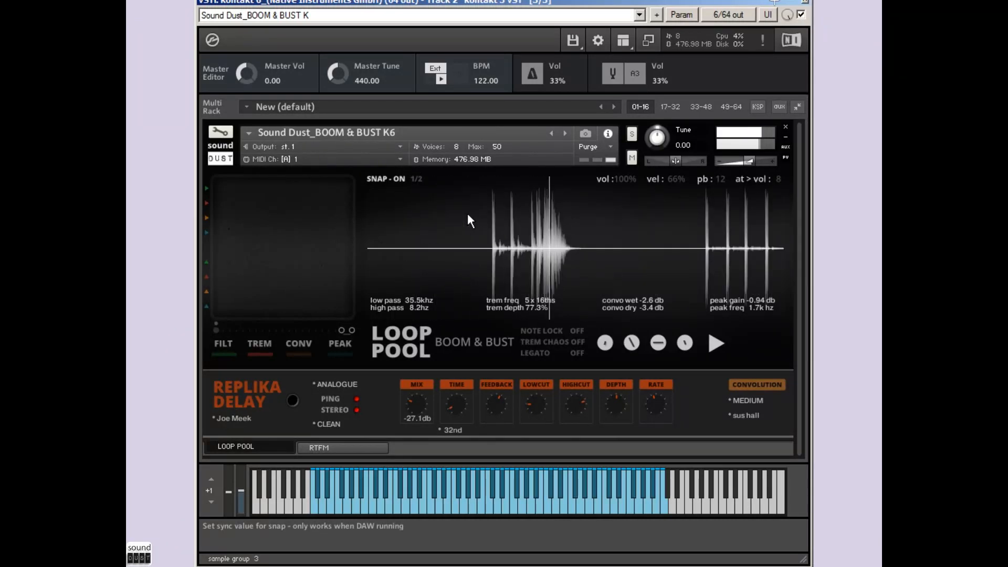
# Step: Turn on the Replika delay and raise its mix to -9.5 dB
pyautogui.click(293, 401)
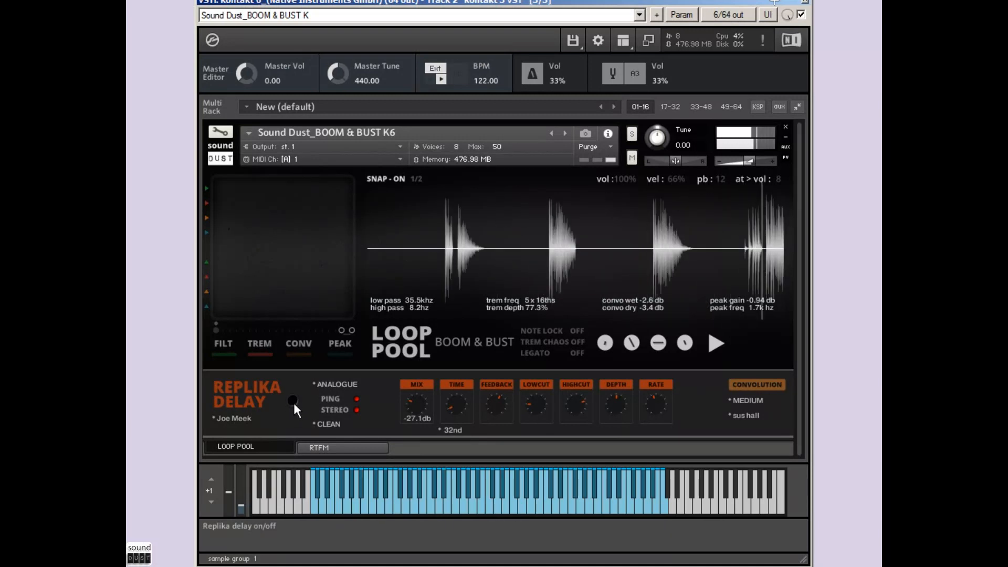
pyautogui.click(294, 401)
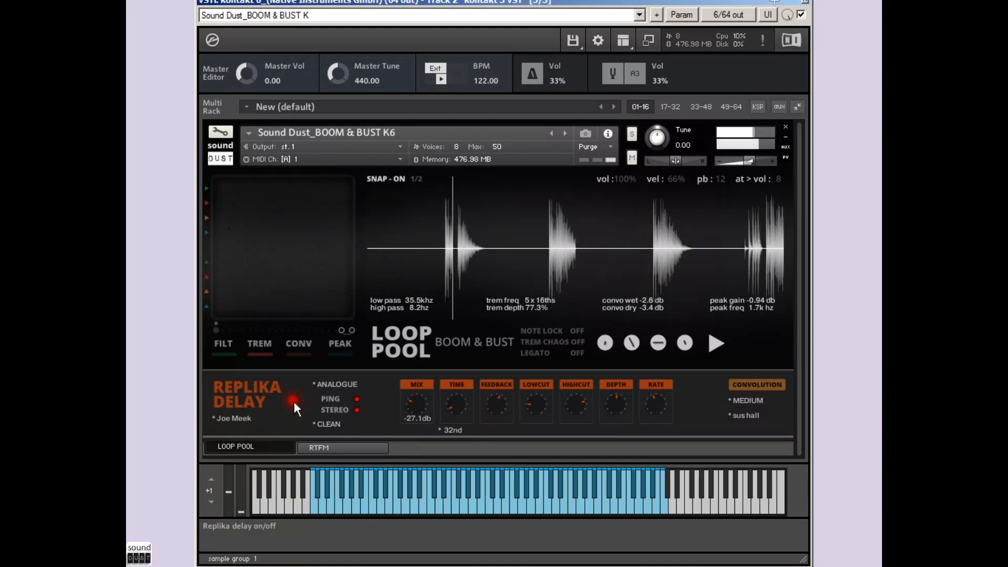
pyautogui.moveTo(418, 401); pyautogui.dragTo(427, 351)
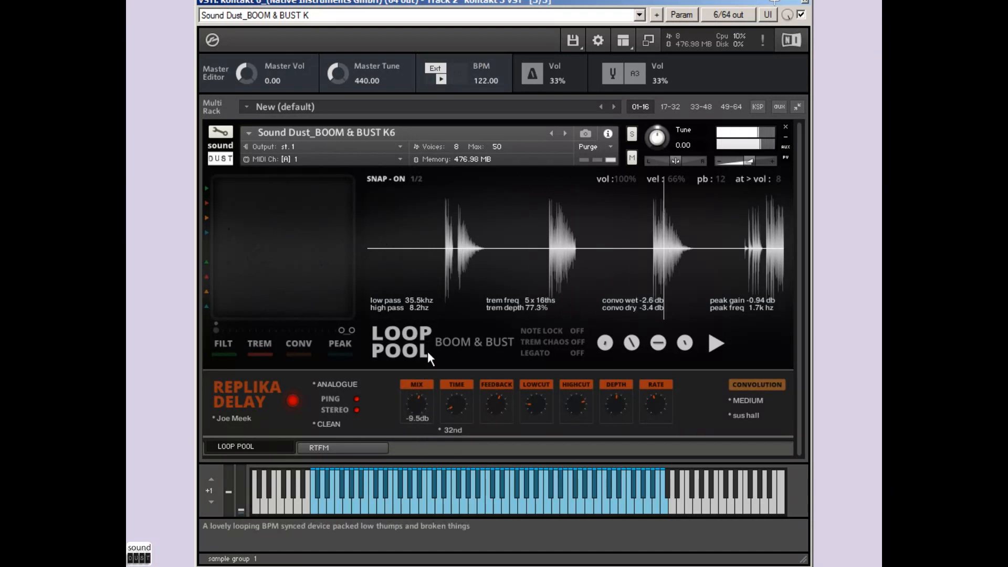
# Step: Load the Tape echo preset in the Replika delay and sync its delay time to 16th notes
pyautogui.click(244, 418)
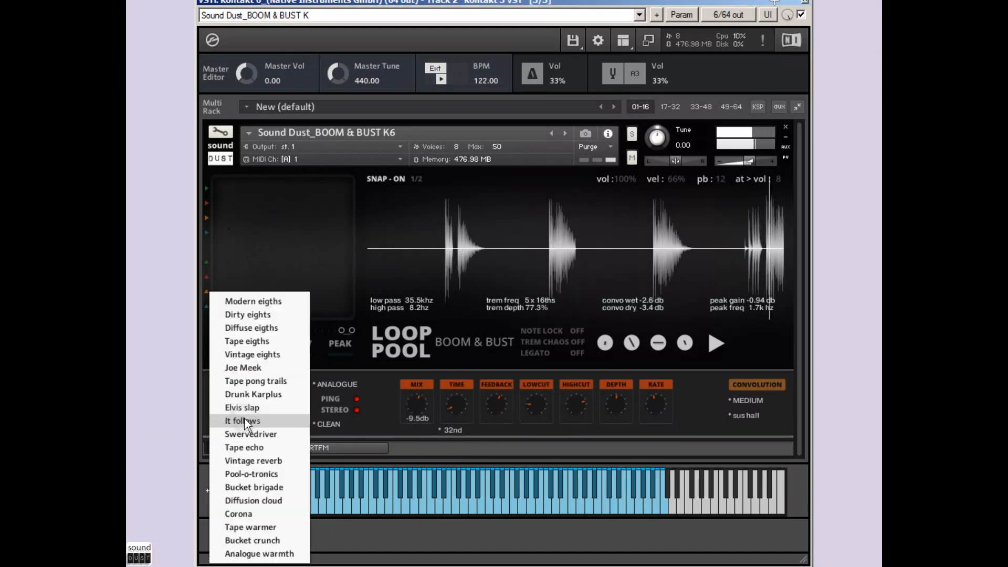
pyautogui.click(271, 445)
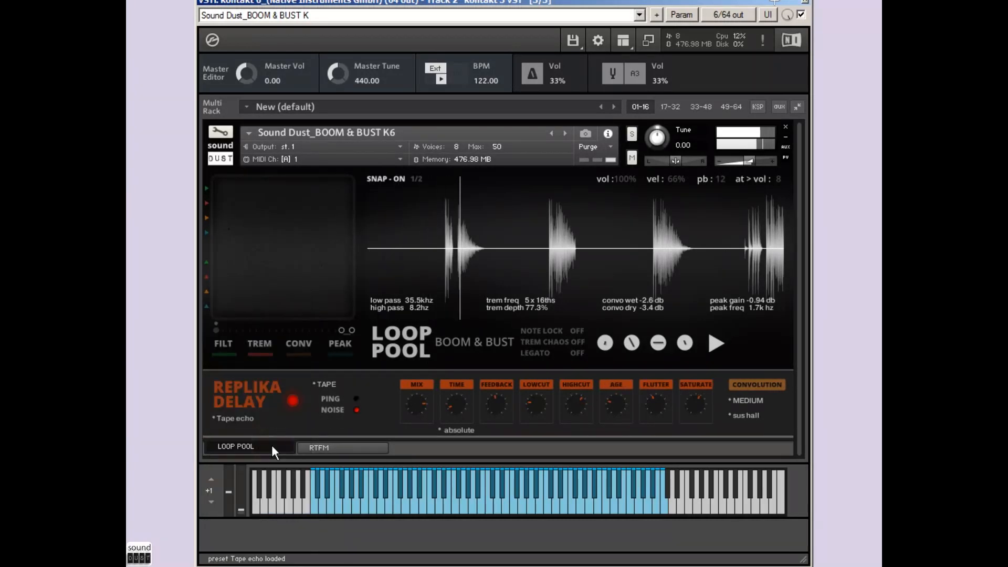
pyautogui.click(458, 429)
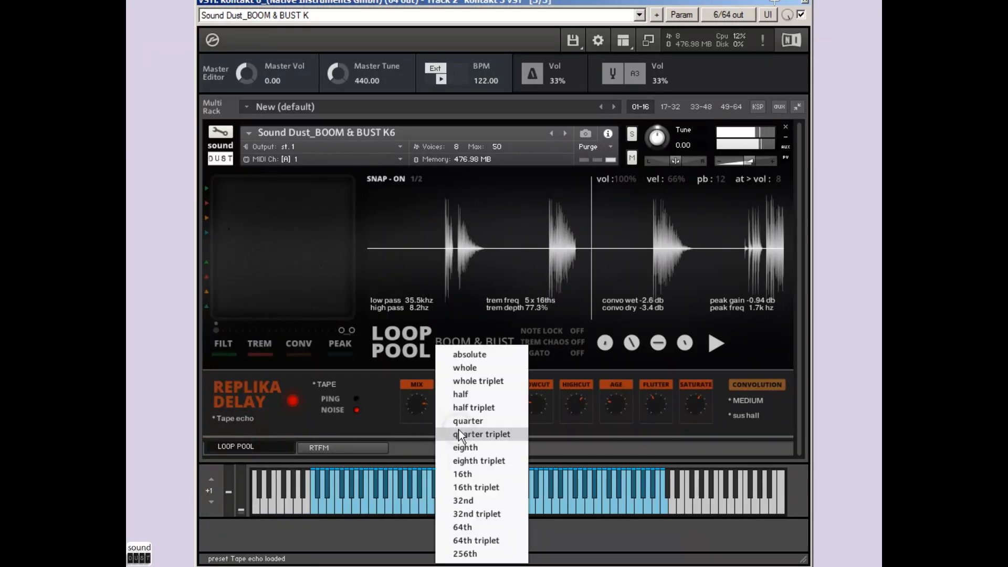
pyautogui.click(466, 475)
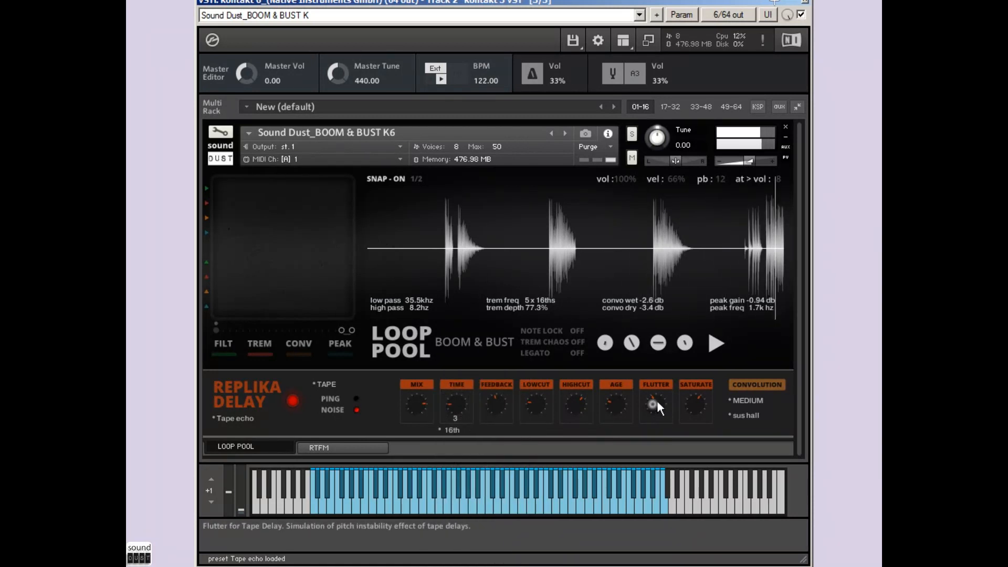
# Step: Set the tape delay's flutter to 67.7% and its mix to -34.1 dB, and switch the delay off
pyautogui.moveTo(657, 401); pyautogui.dragTo(668, 358)
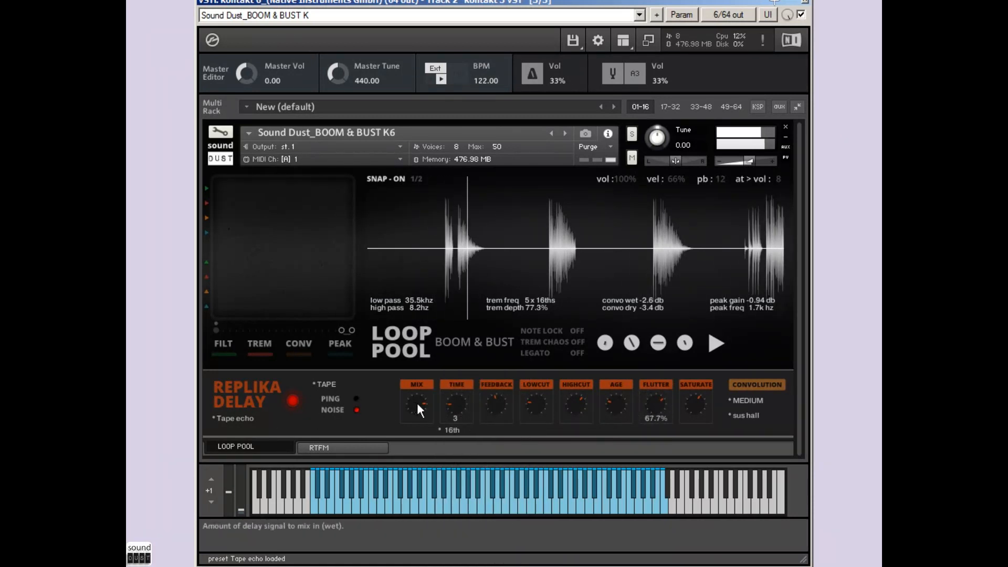
pyautogui.moveTo(416, 402); pyautogui.dragTo(389, 503)
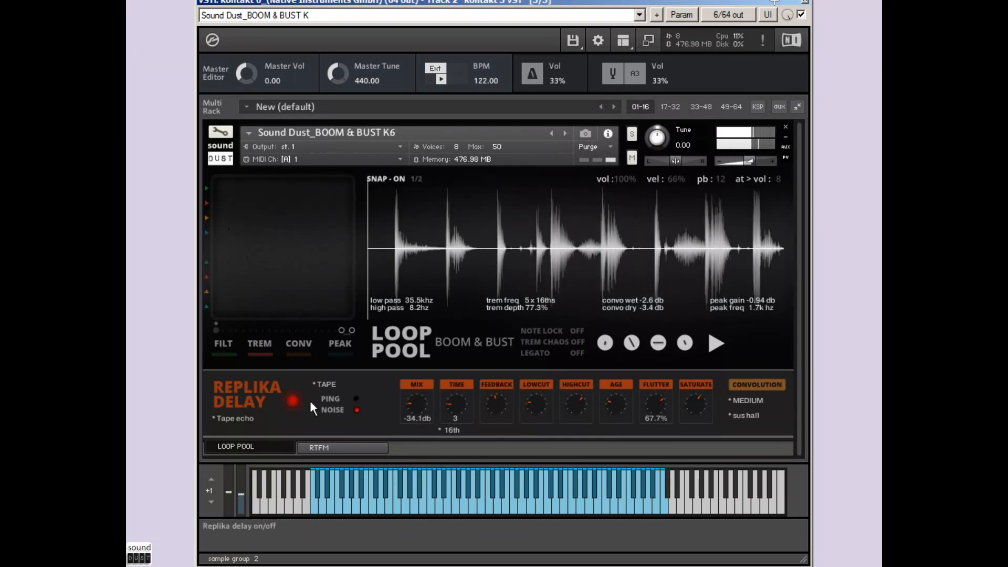
pyautogui.click(292, 401)
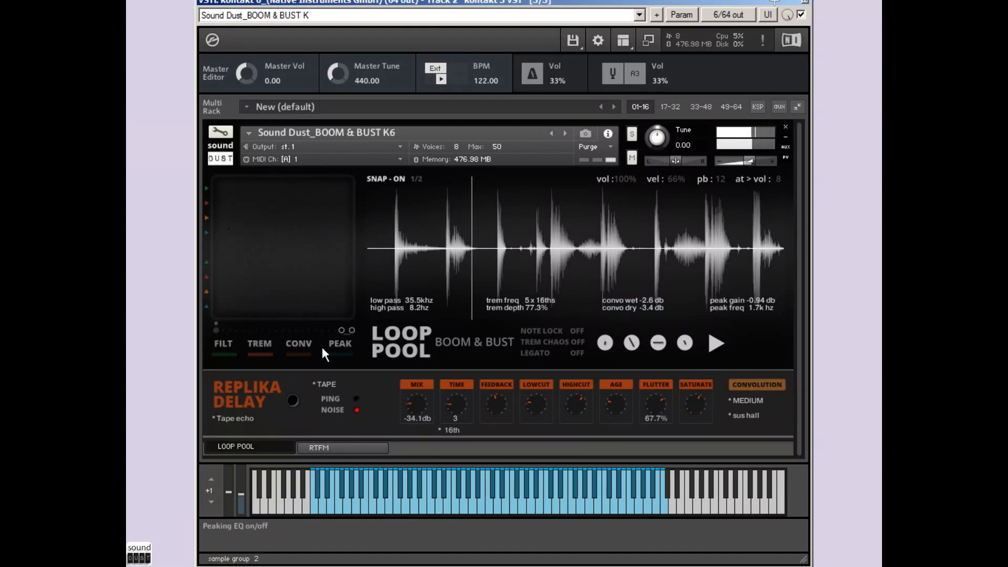
# Step: Turn on the convolution effect and set it fully dry, with wet at -inf and dry at 0.2 dB
pyautogui.click(299, 345)
pyautogui.moveTo(335, 206); pyautogui.dragTo(223, 181)
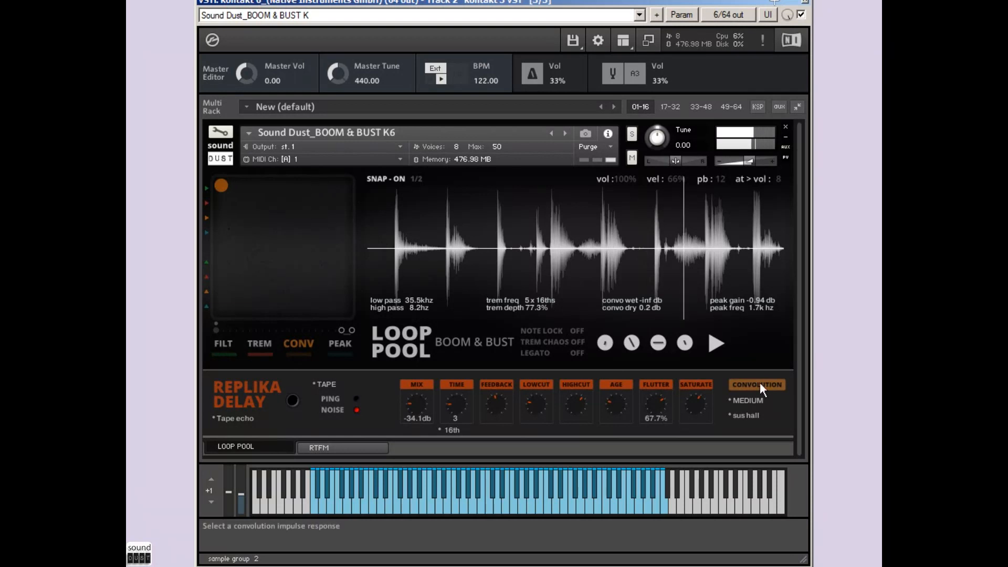
# Step: Select the TAPE impulse quarter inch 1 and sweep the convolution mix to fully wet and back to -43.2 dB wet
pyautogui.click(749, 402)
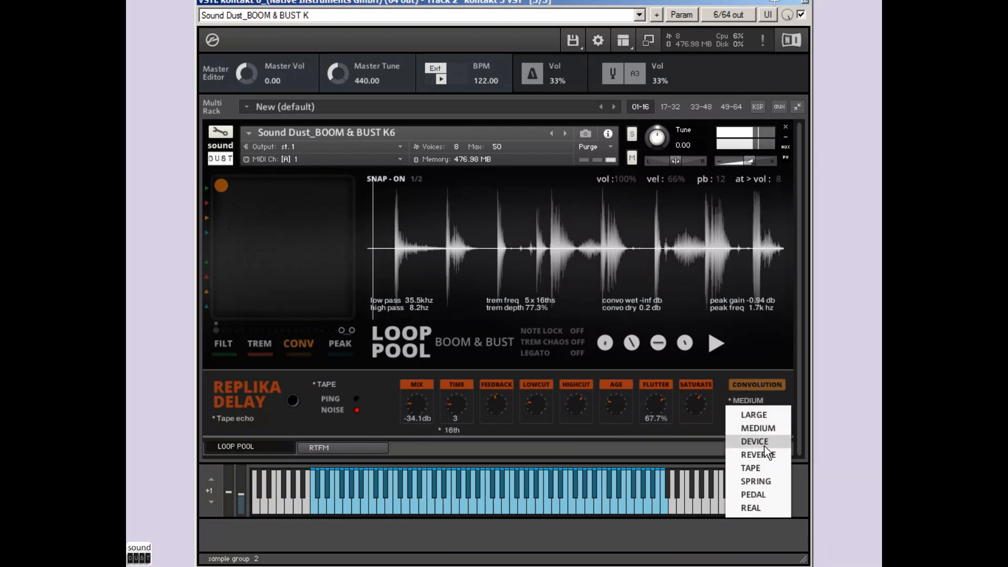
pyautogui.click(756, 468)
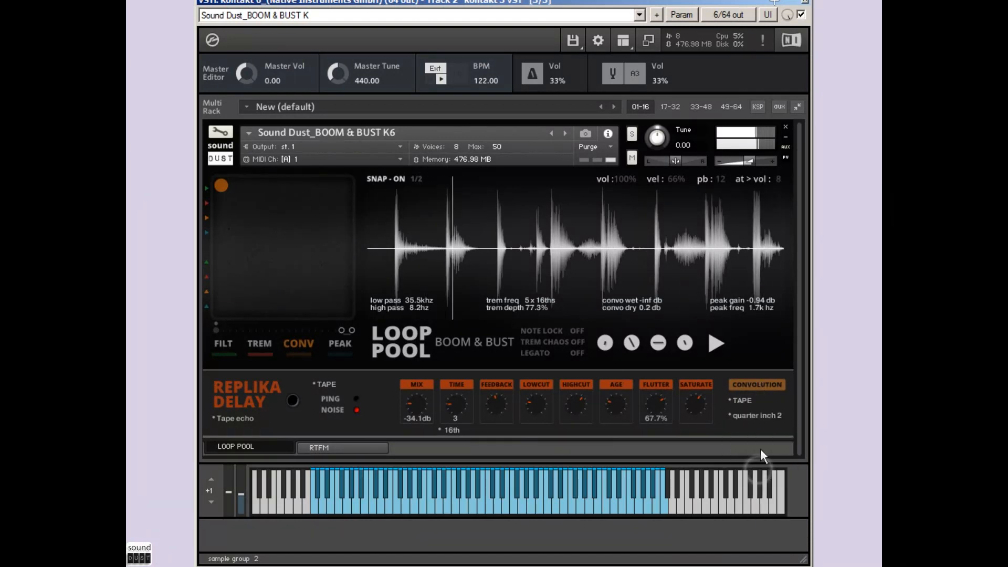
pyautogui.click(755, 415)
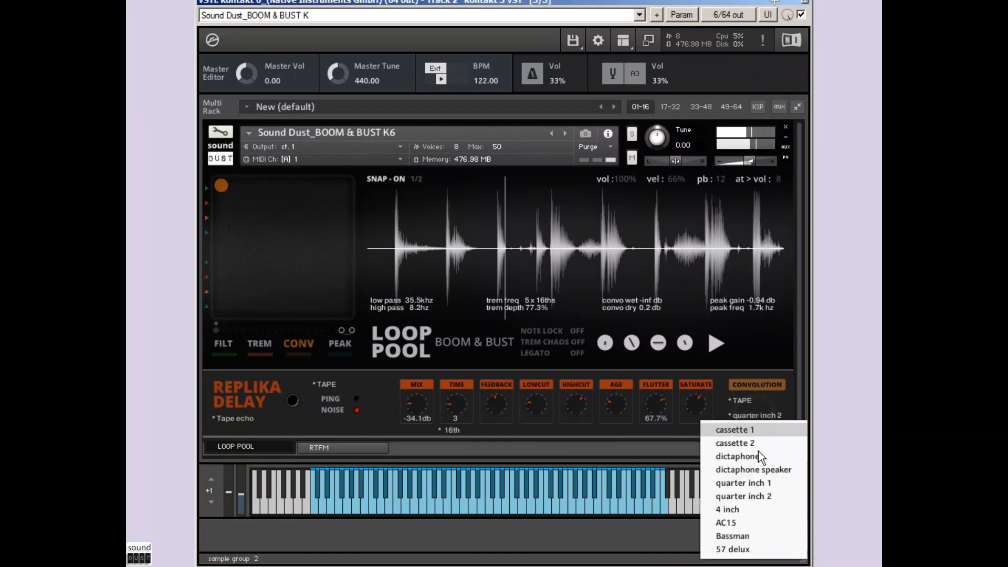
pyautogui.click(767, 484)
pyautogui.moveTo(226, 183); pyautogui.dragTo(375, 329)
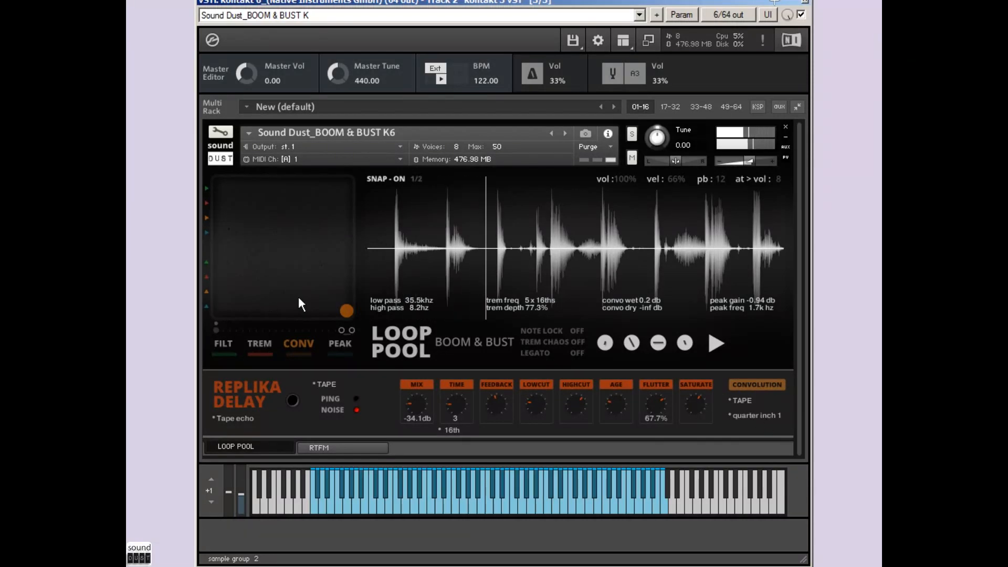
pyautogui.moveTo(346, 312); pyautogui.dragTo(239, 185)
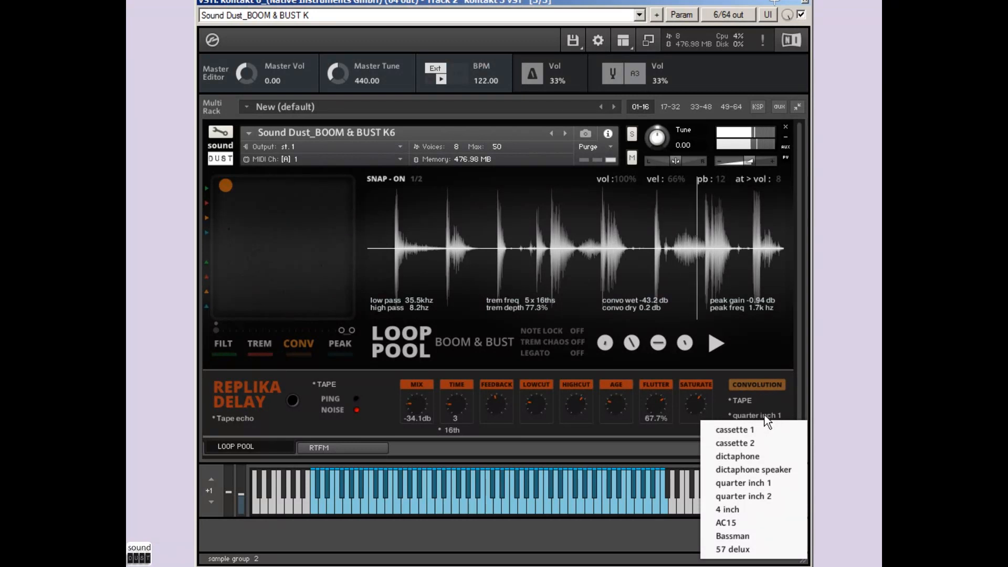
# Step: Select the SPRING impulse toy and set the convolution to 0.2 dB wet with dry at -inf
pyautogui.click(747, 402)
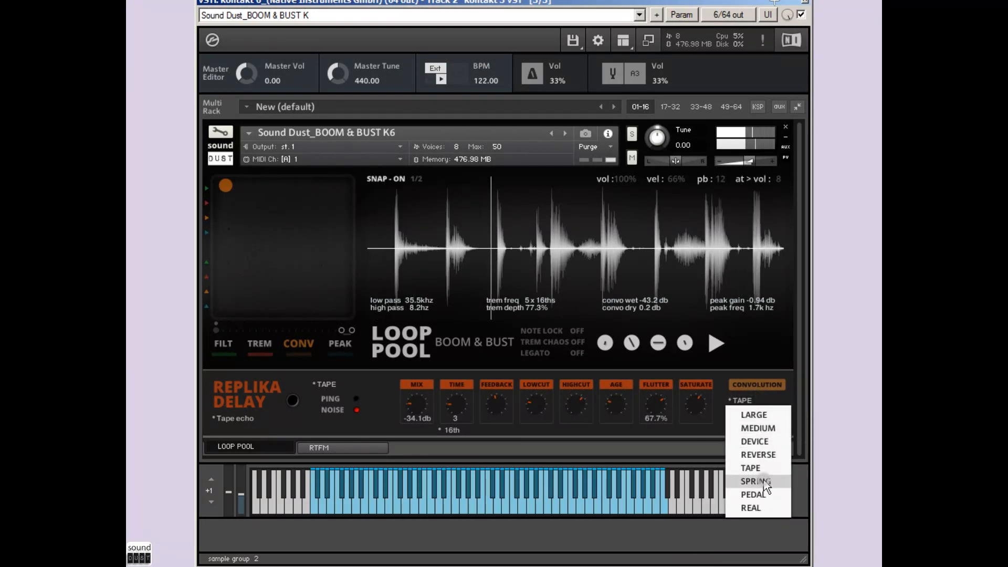
pyautogui.click(763, 480)
pyautogui.click(748, 422)
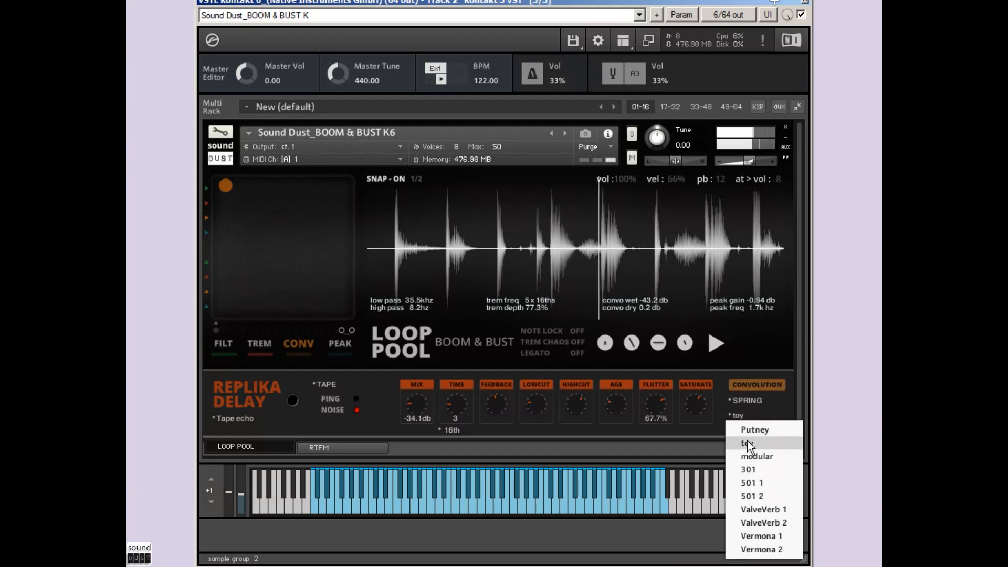
pyautogui.click(748, 440)
pyautogui.moveTo(230, 181); pyautogui.dragTo(342, 194)
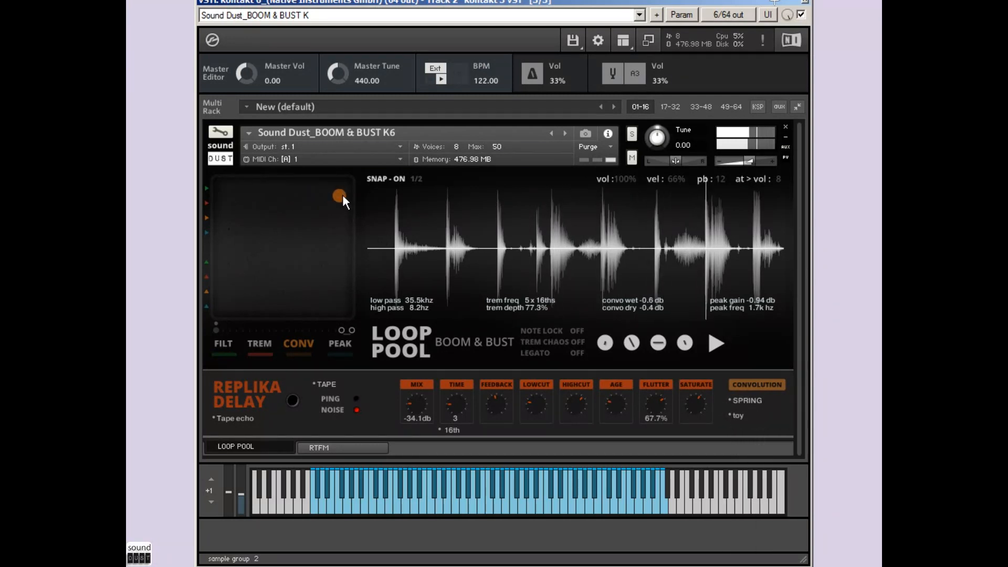
pyautogui.moveTo(348, 254); pyautogui.dragTo(353, 316)
# Step: Enable the peaking EQ, set it to -12.7 dB gain at 3.1 kHz, and switch it off again
pyautogui.click(341, 343)
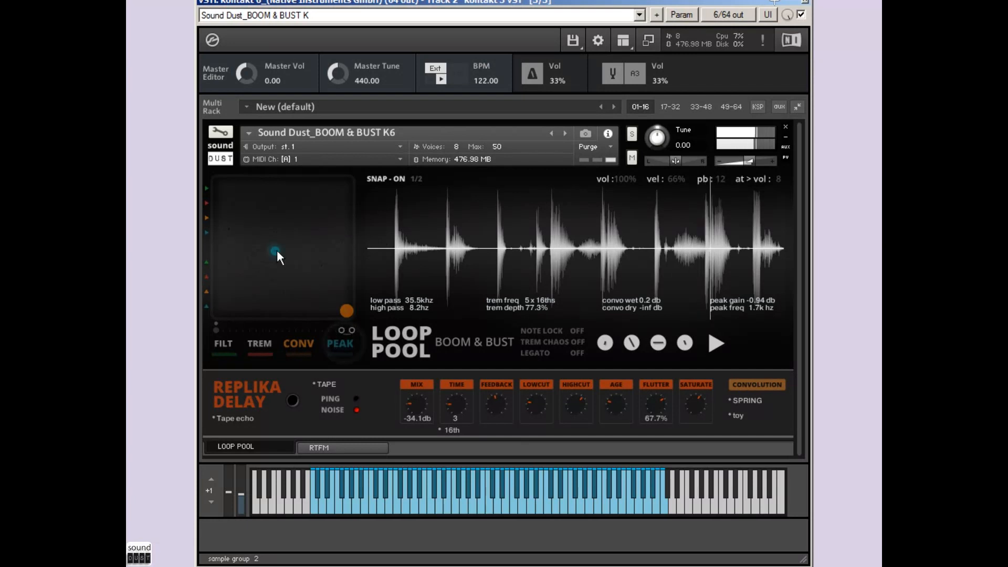
pyautogui.moveTo(276, 249); pyautogui.dragTo(307, 286)
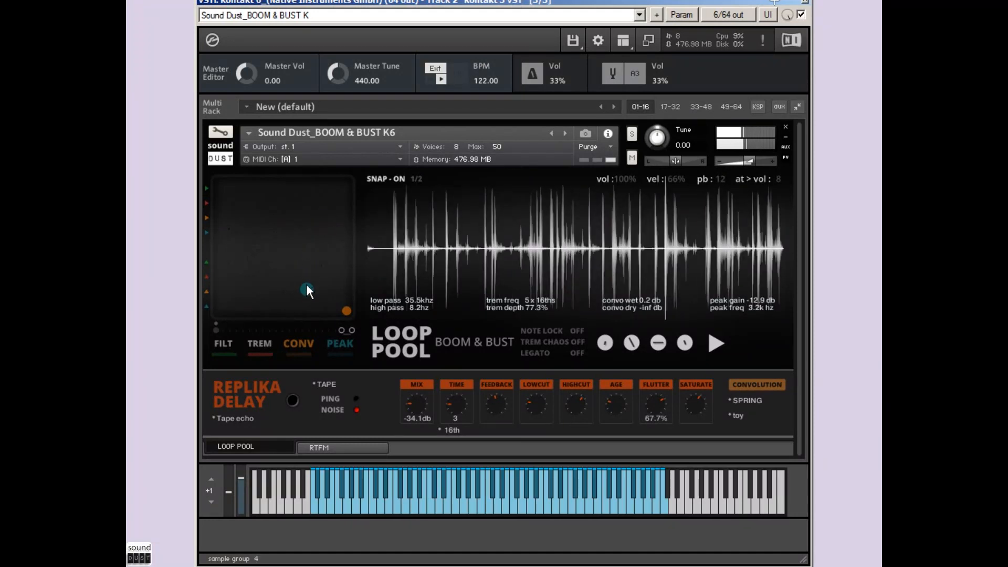
pyautogui.click(338, 345)
# Step: Turn on the tremolo at 4 x 16ths and 100% depth, and set the convolution wet and dry levels both to 0.2 dB
pyautogui.click(251, 344)
pyautogui.moveTo(307, 189); pyautogui.dragTo(307, 178)
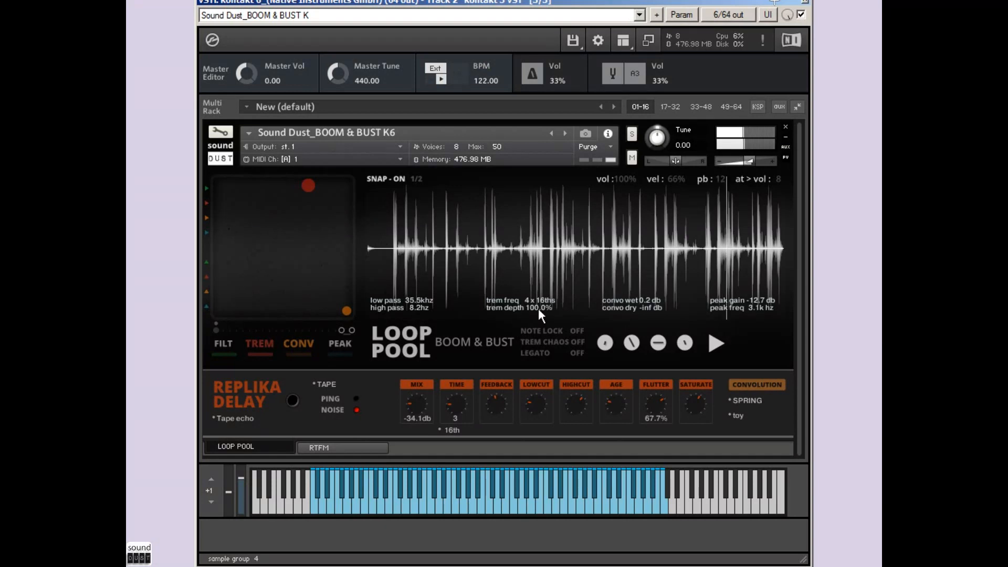
pyautogui.moveTo(349, 313); pyautogui.dragTo(363, 175)
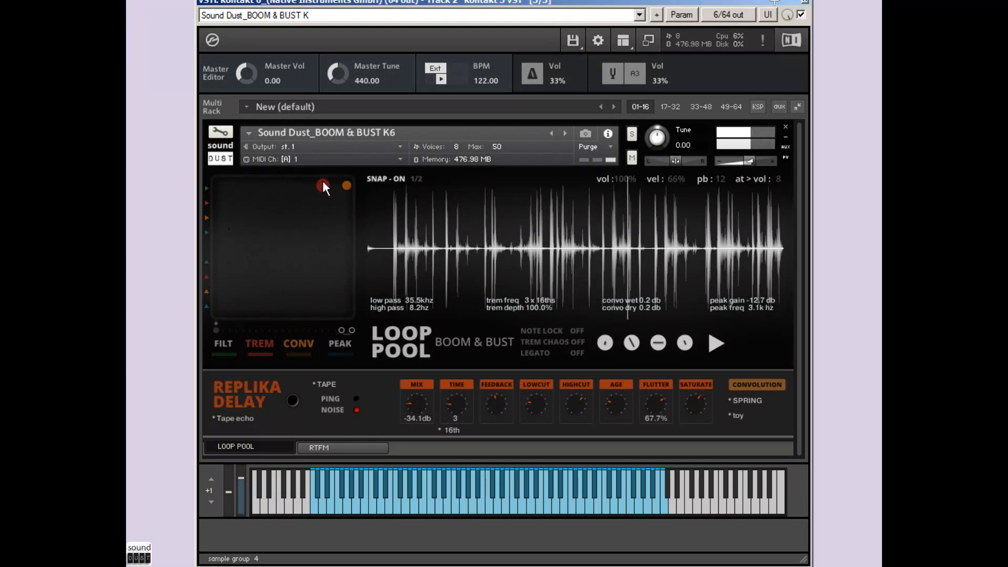
pyautogui.moveTo(306, 181)
pyautogui.mouseDown()
pyautogui.moveTo(311, 244)
pyautogui.moveTo(307, 184)
pyautogui.mouseUp()
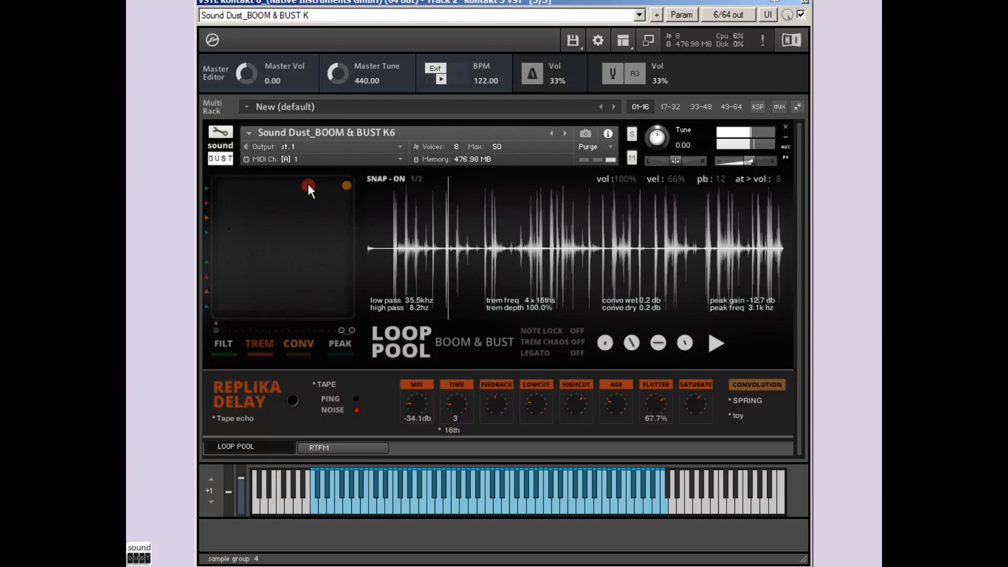
# Step: Check the filter control's MIDI CC automation options and lower the tremolo depth to 13.9%
pyautogui.rightClick(206, 187)
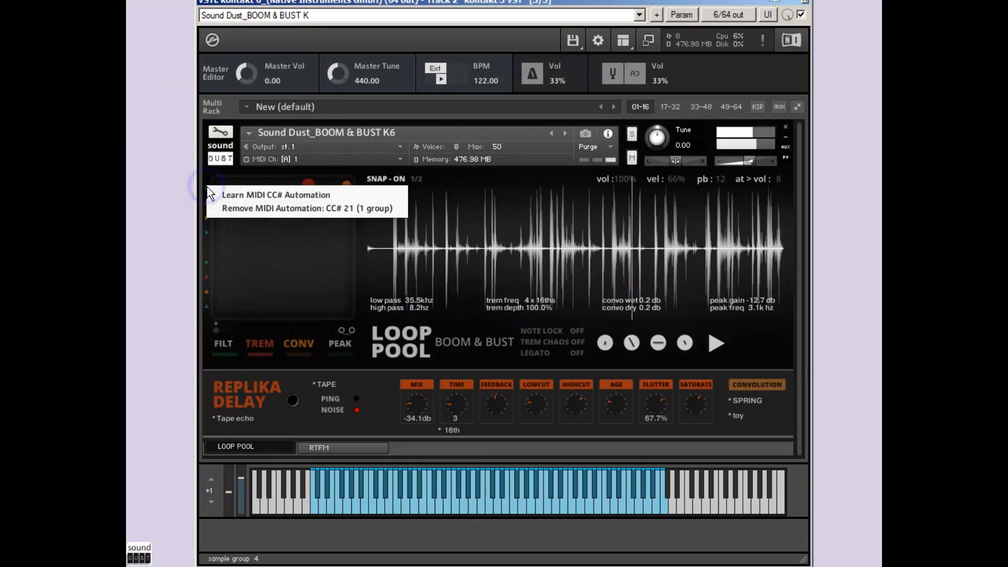
pyautogui.click(215, 172)
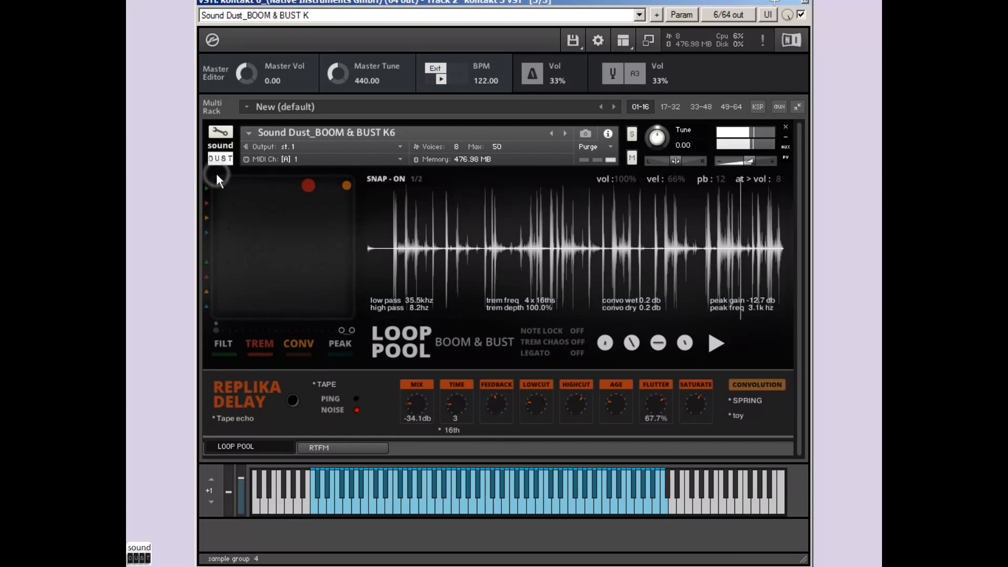
pyautogui.moveTo(310, 191); pyautogui.dragTo(309, 221)
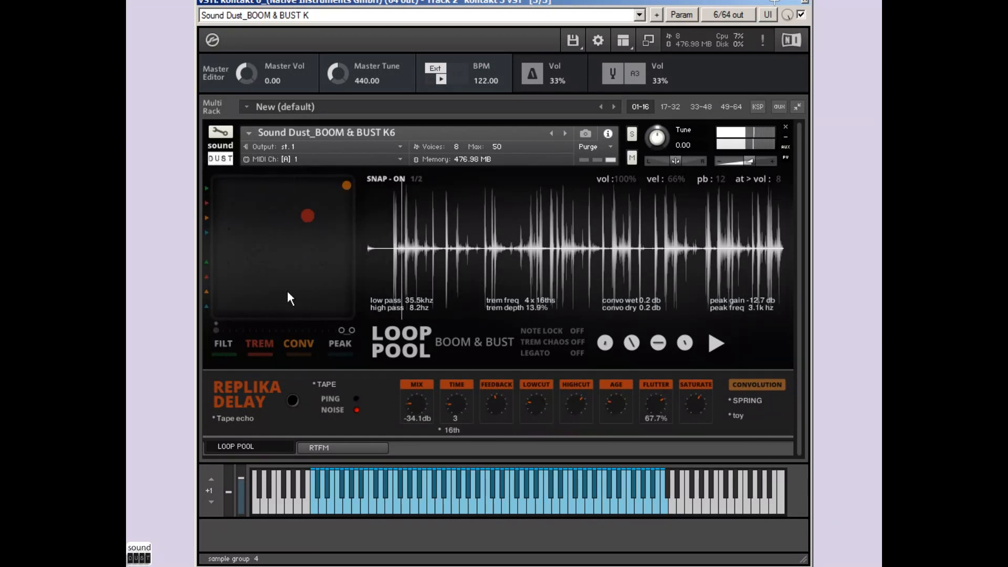
# Step: Set the filter to 8.8 kHz low pass and 460.6 Hz high pass, and switch both the filter and the tremolo off
pyautogui.click(225, 339)
pyautogui.moveTo(355, 307); pyautogui.dragTo(282, 283)
pyautogui.click(225, 346)
pyautogui.click(258, 344)
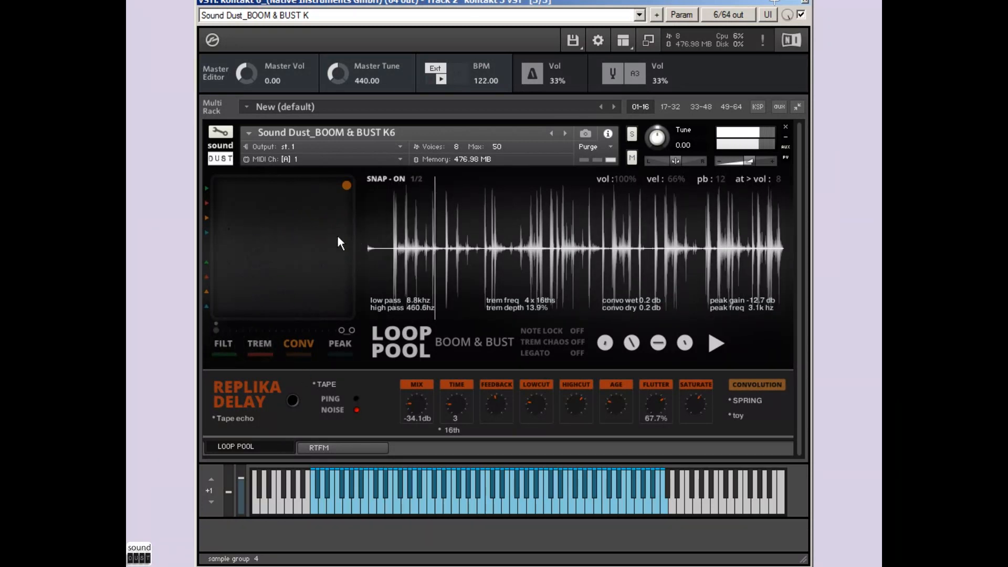
# Step: Try out the tape saturation and play a different loop from the on-screen keyboard
pyautogui.click(300, 355)
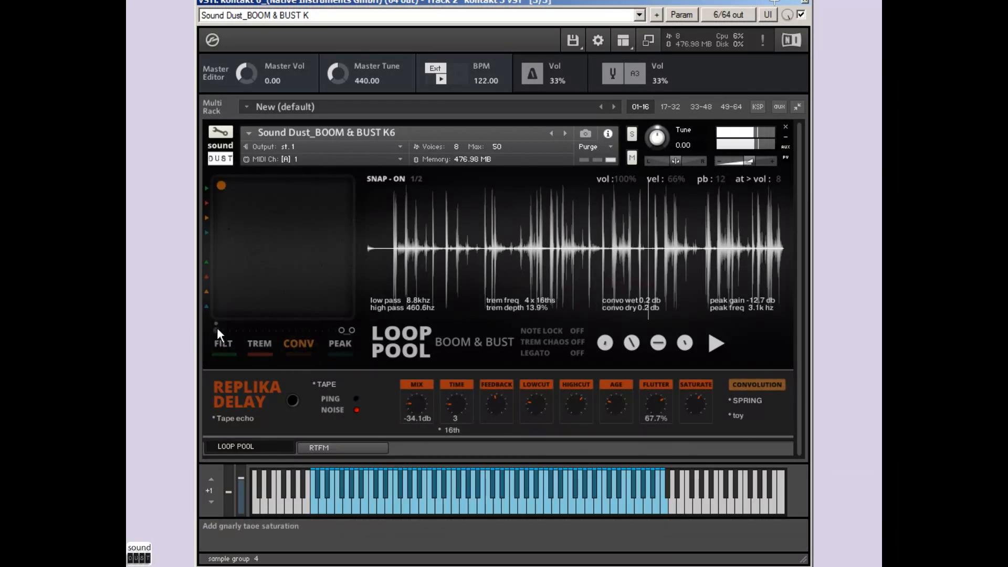
pyautogui.moveTo(216, 328); pyautogui.dragTo(253, 331)
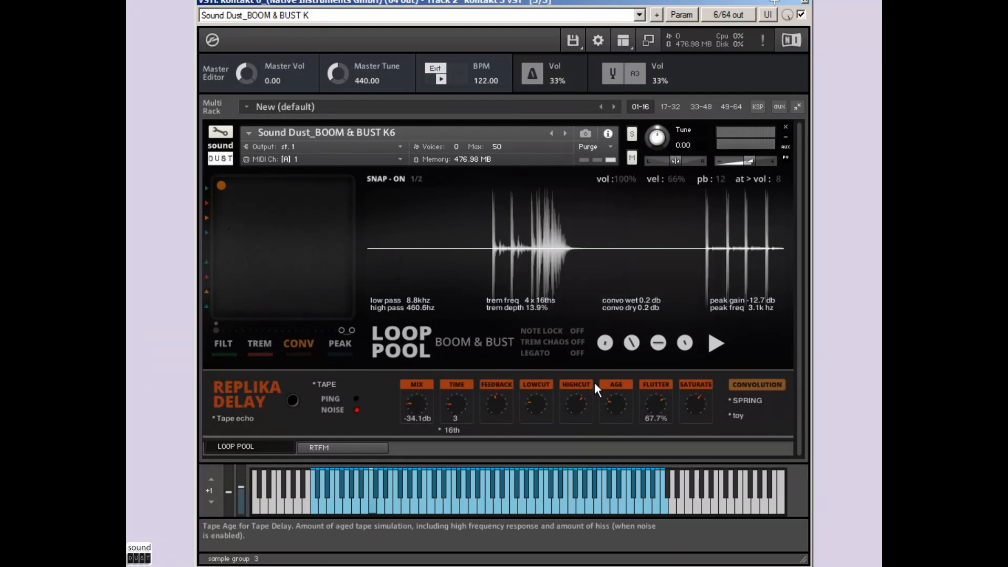
pyautogui.click(521, 480)
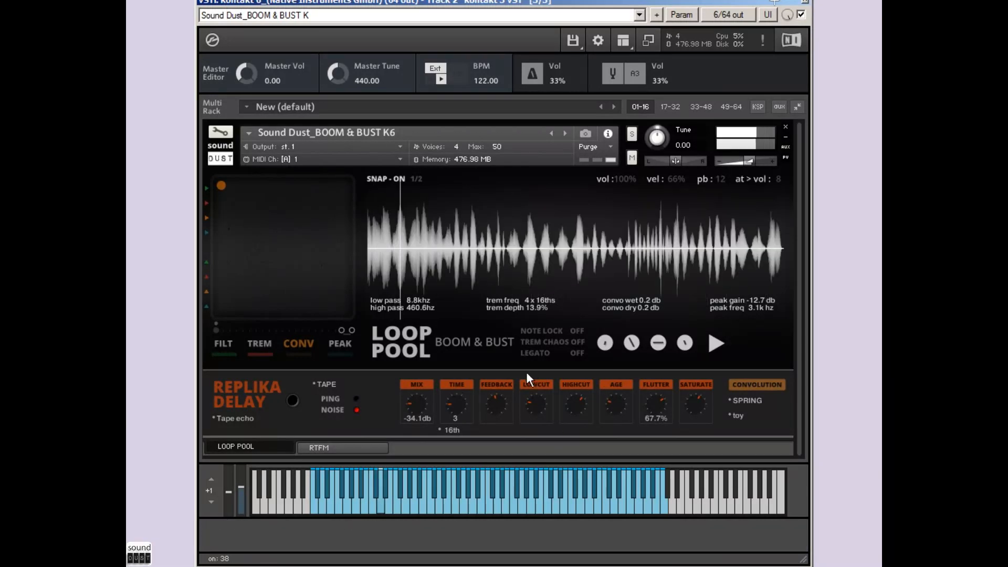
# Step: Turn snap off and switch the loop's playback between reverse and forward, finishing in reverse
pyautogui.click(715, 345)
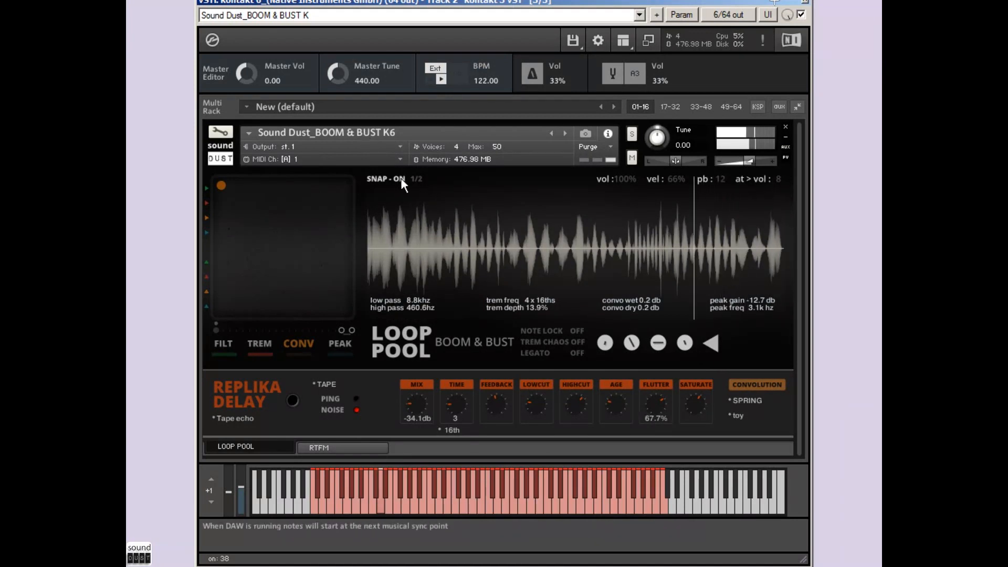
pyautogui.click(400, 179)
pyautogui.click(716, 345)
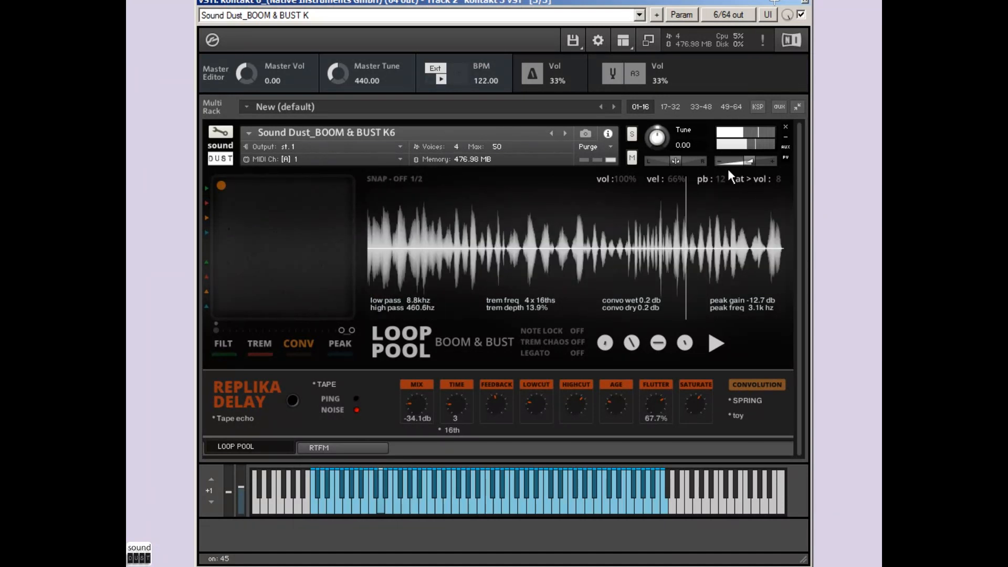
pyautogui.click(717, 343)
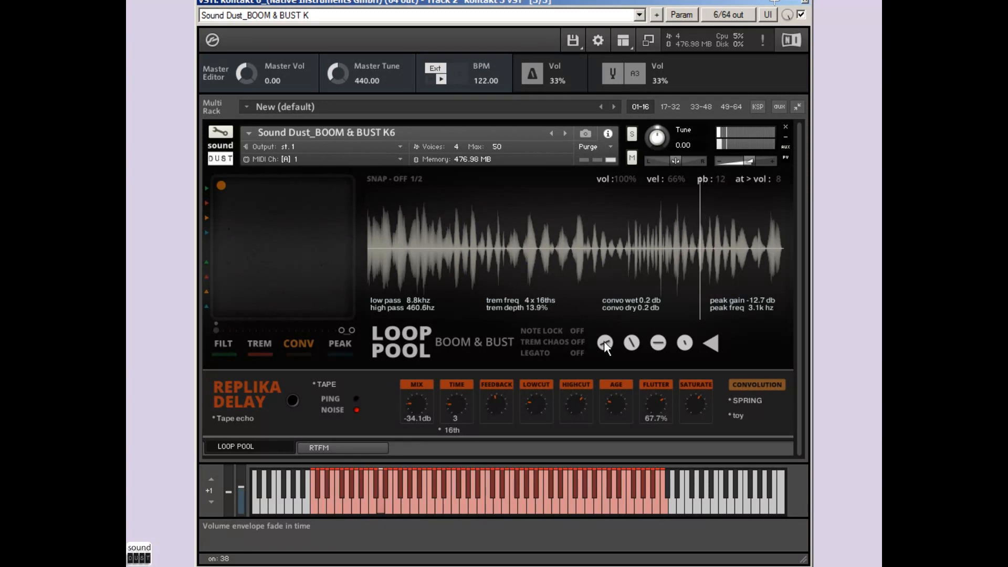
# Step: Adjust the volume envelope's fade-in time, and try legato mode with snap off at 1/8 before switching legato off
pyautogui.moveTo(604, 343); pyautogui.dragTo(590, 402)
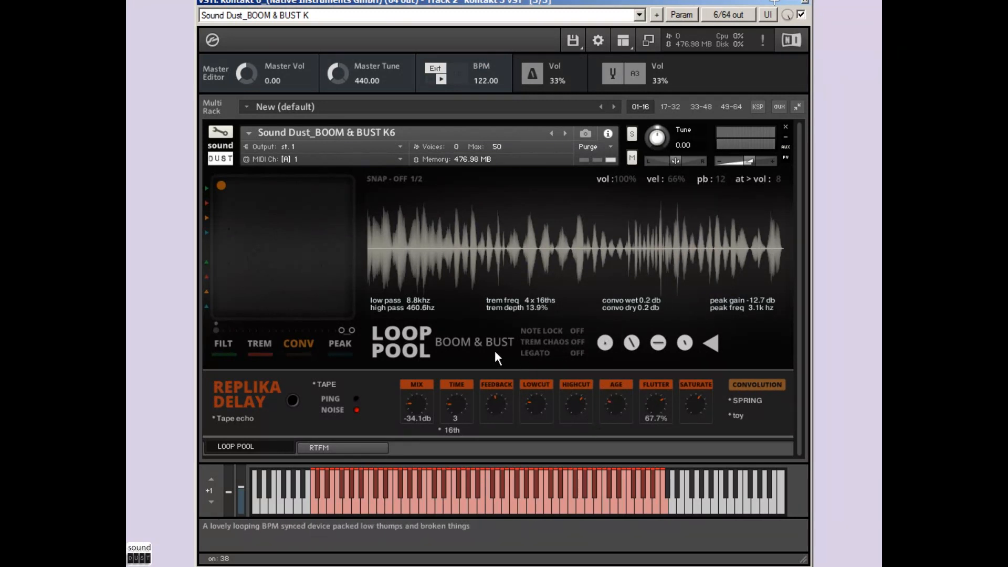
pyautogui.click(582, 353)
pyautogui.click(393, 178)
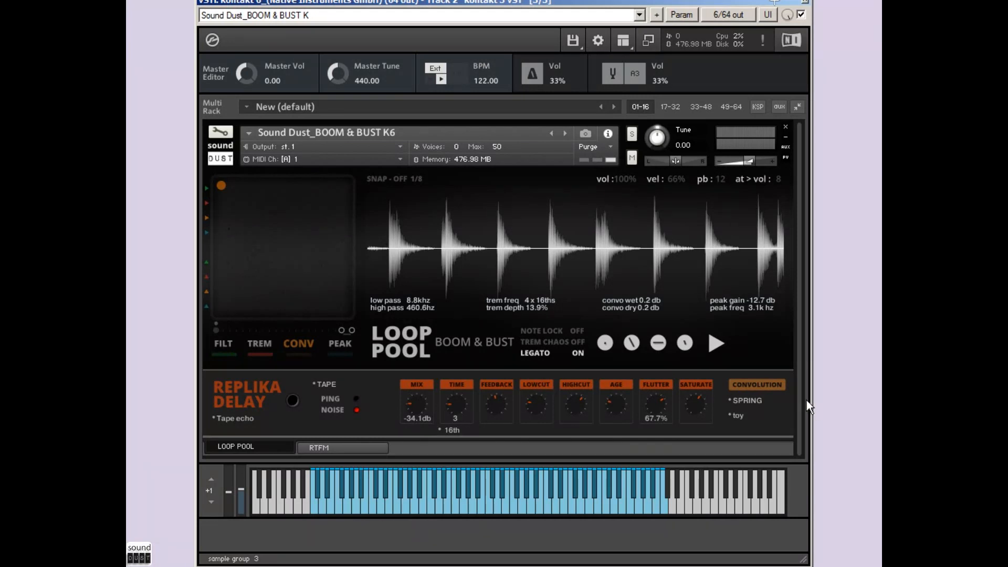
pyautogui.click(579, 354)
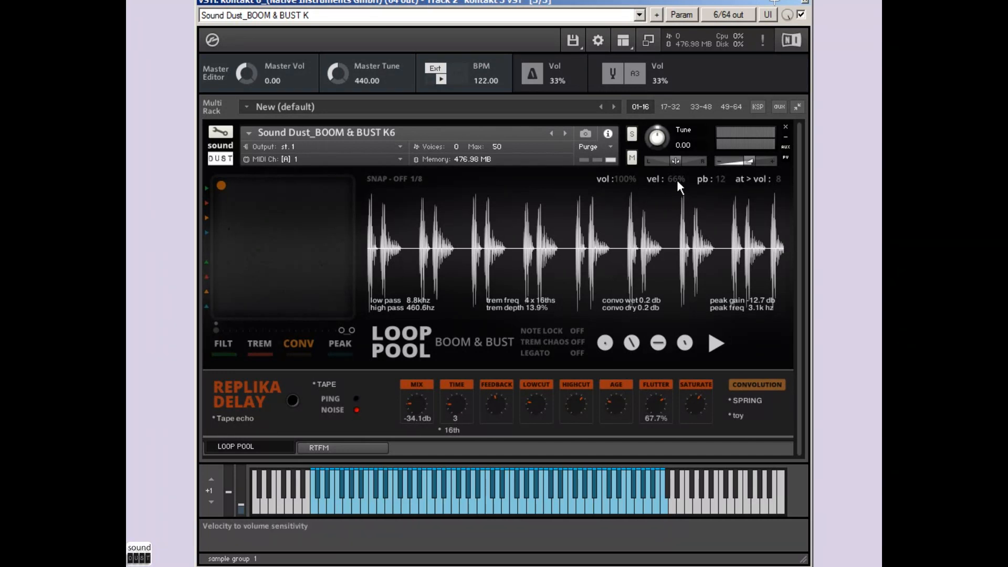
# Step: Set velocity sensitivity to 100%, the pitch bend range to 8 semitones and the aftertouch-to-volume amount to 12
pyautogui.moveTo(679, 178); pyautogui.dragTo(695, 146)
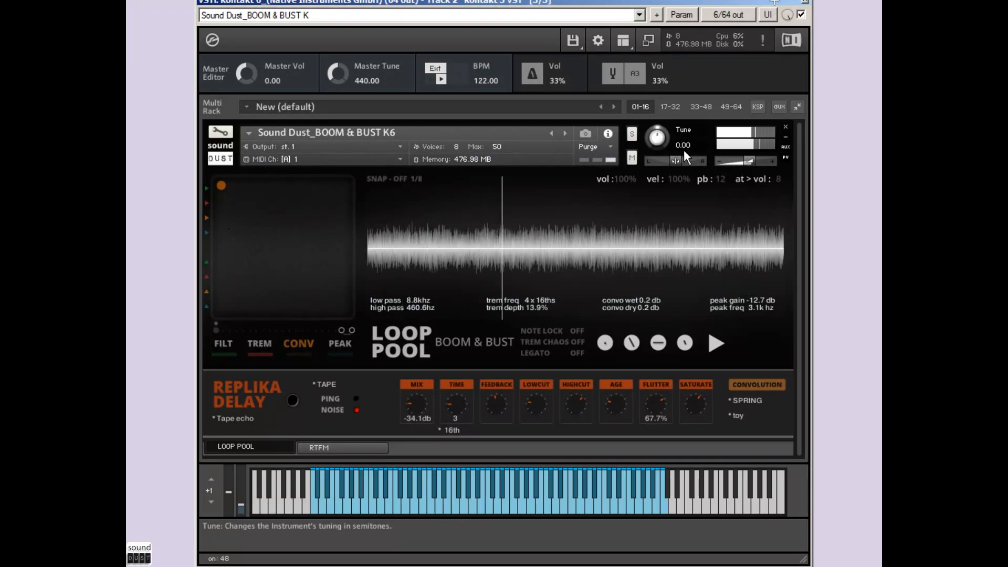
pyautogui.click(728, 181)
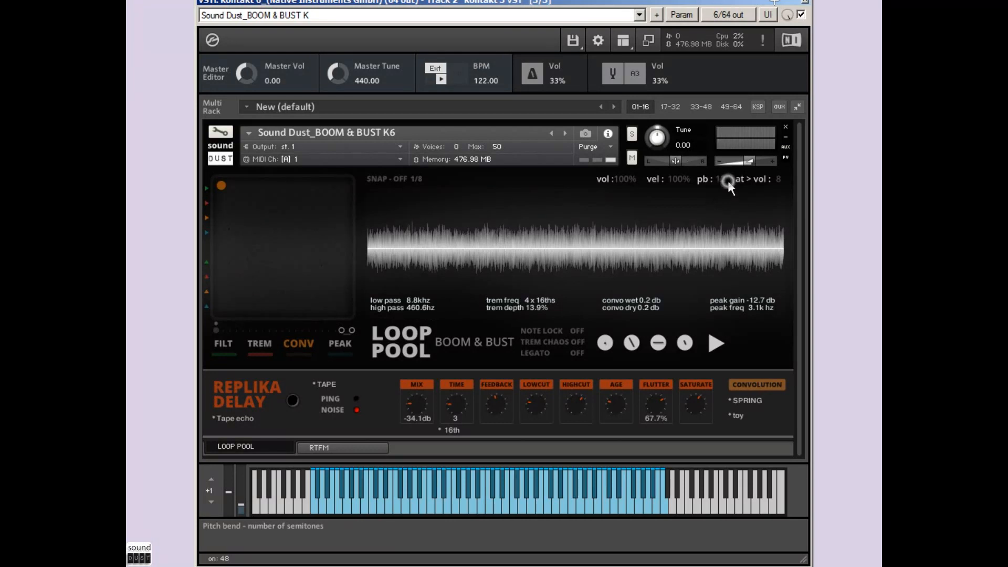
pyautogui.moveTo(724, 178); pyautogui.dragTo(715, 247)
pyautogui.moveTo(776, 178); pyautogui.dragTo(821, 119)
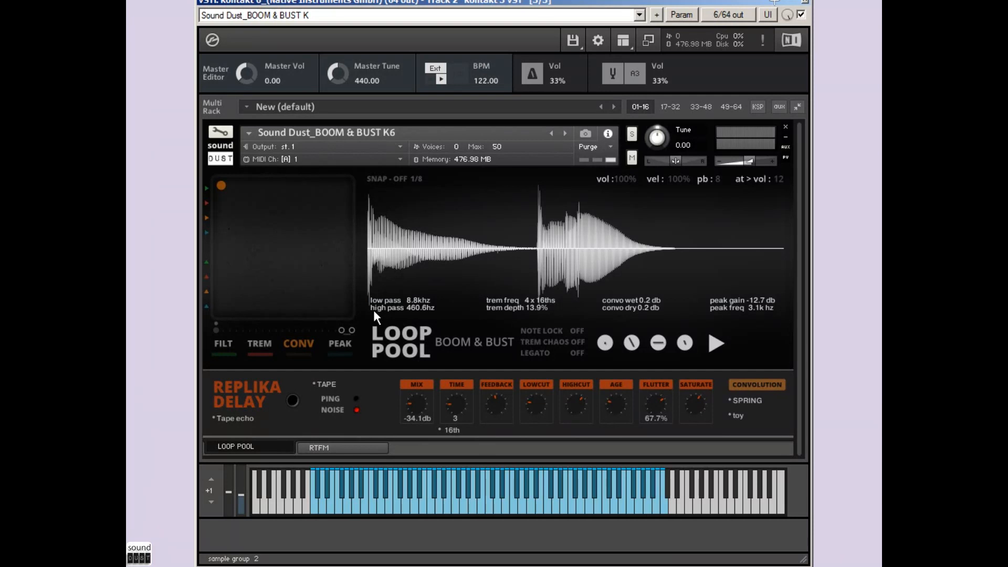
# Step: Read the RTFM help page describing the instrument's controls, and return to the Loop Pool page
pyautogui.click(359, 446)
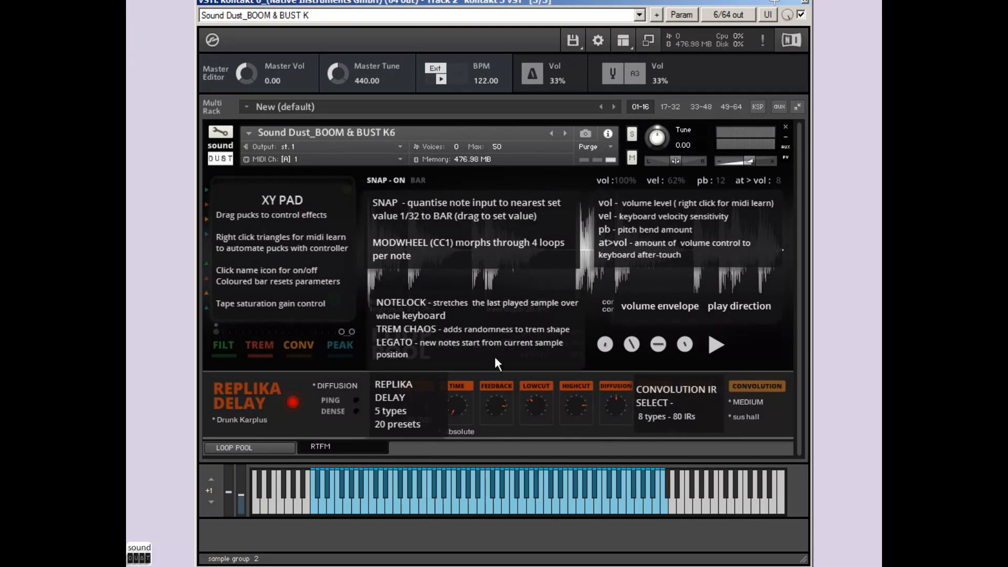
pyautogui.click(244, 446)
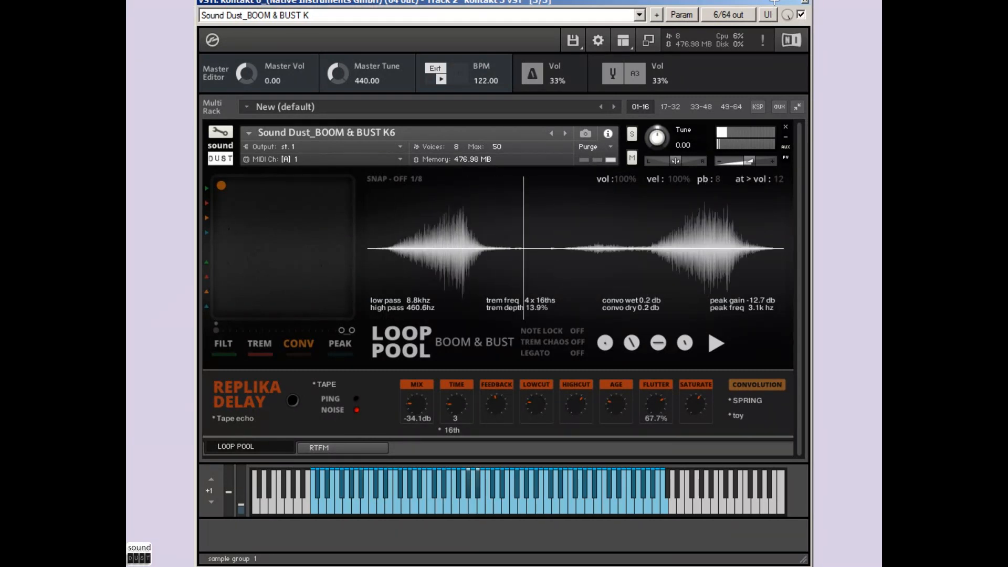
# Step: Change the convolution to the LARGE type with the bloomer impulse response, and set its dry level to -3.2 dB
pyautogui.moveTo(221, 185); pyautogui.dragTo(364, 257)
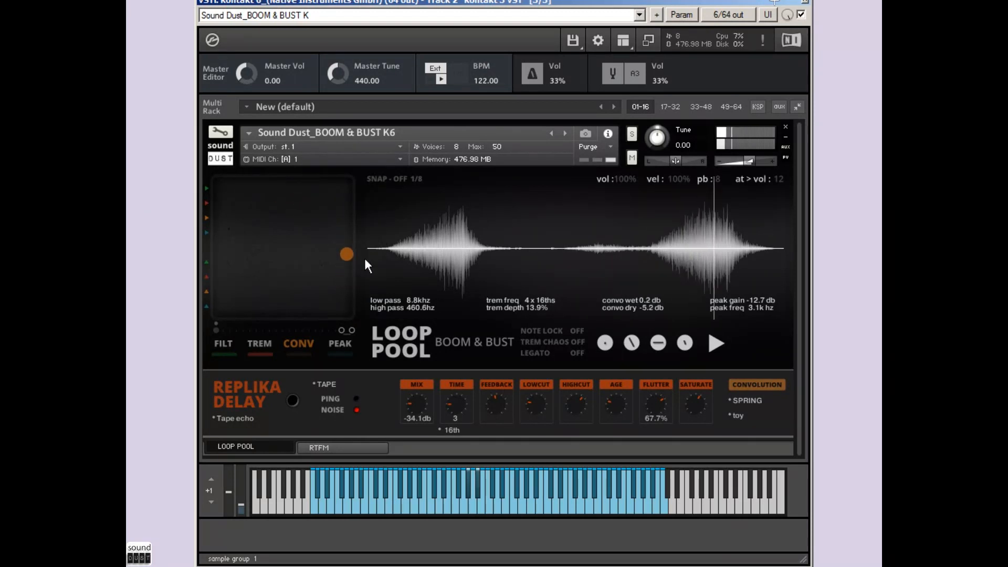
pyautogui.click(745, 400)
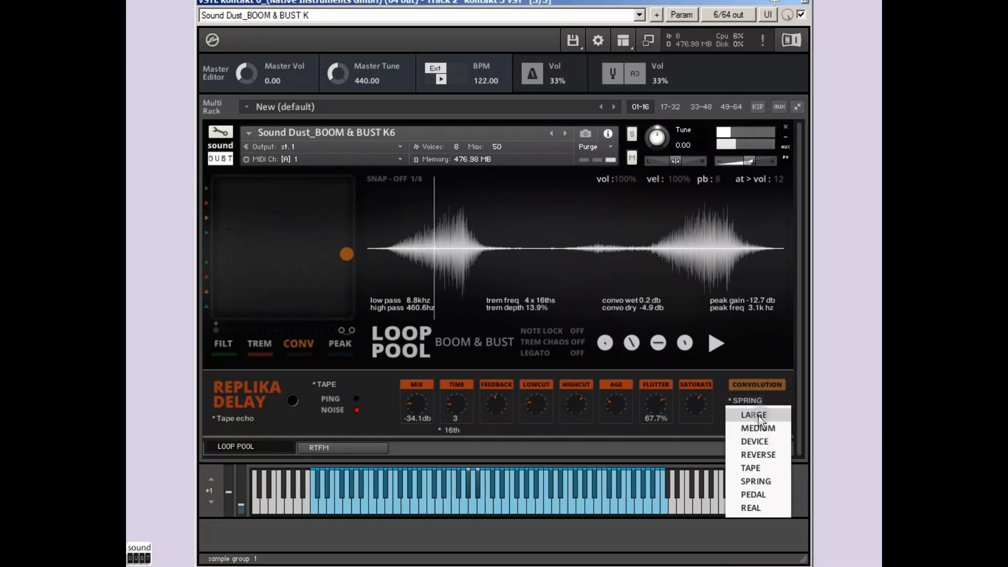
pyautogui.click(741, 413)
pyautogui.click(741, 416)
pyautogui.click(766, 428)
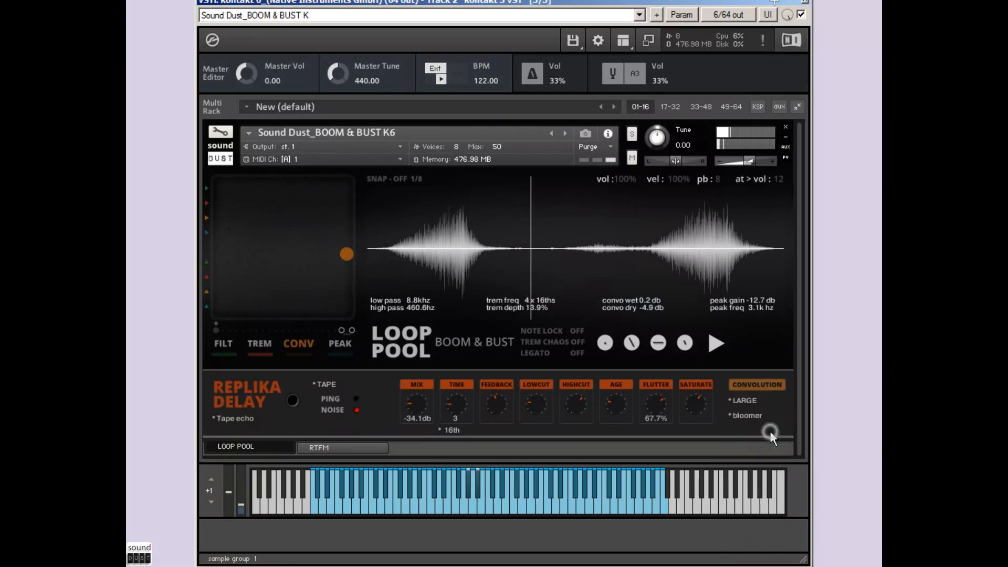
pyautogui.moveTo(345, 252); pyautogui.dragTo(347, 236)
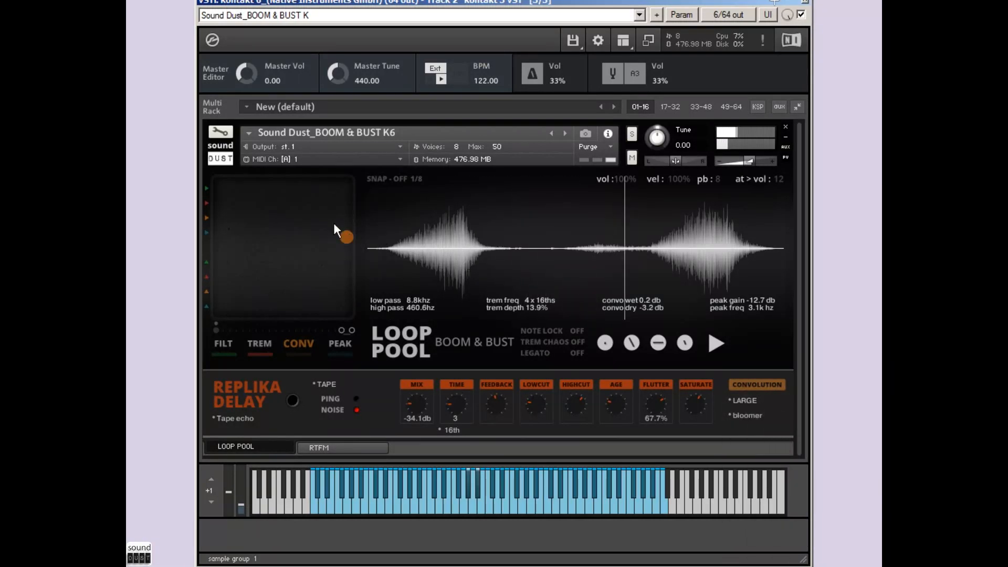